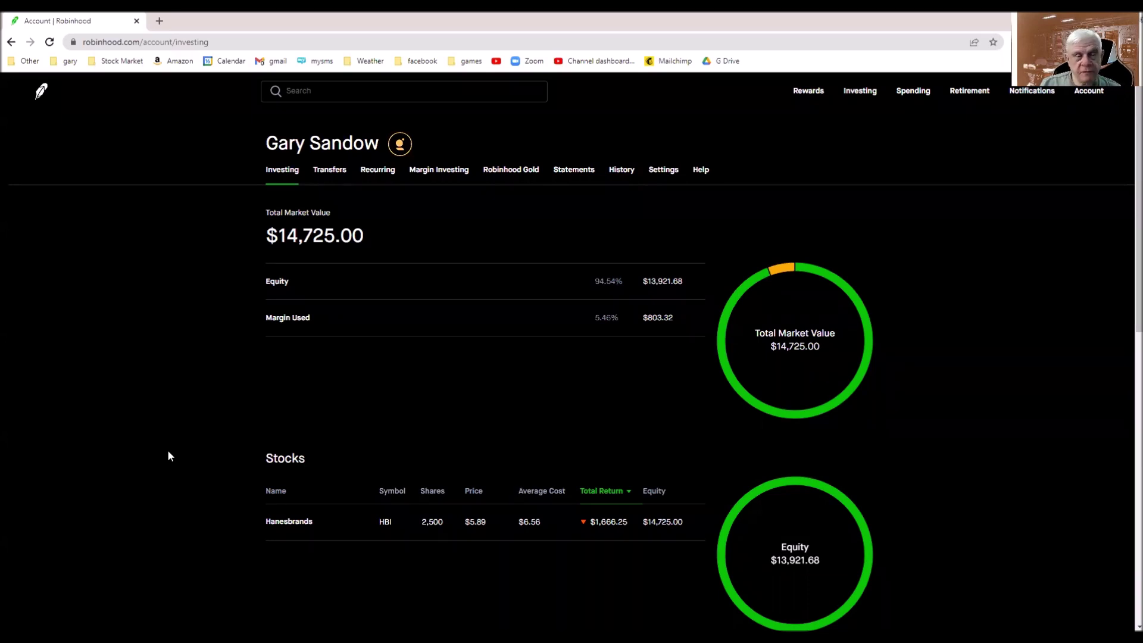
Open the HBI options chain and select the December 23 $5.5 call to sell
scroll(182, 376, down, 1)
scroll(185, 378, up, 1)
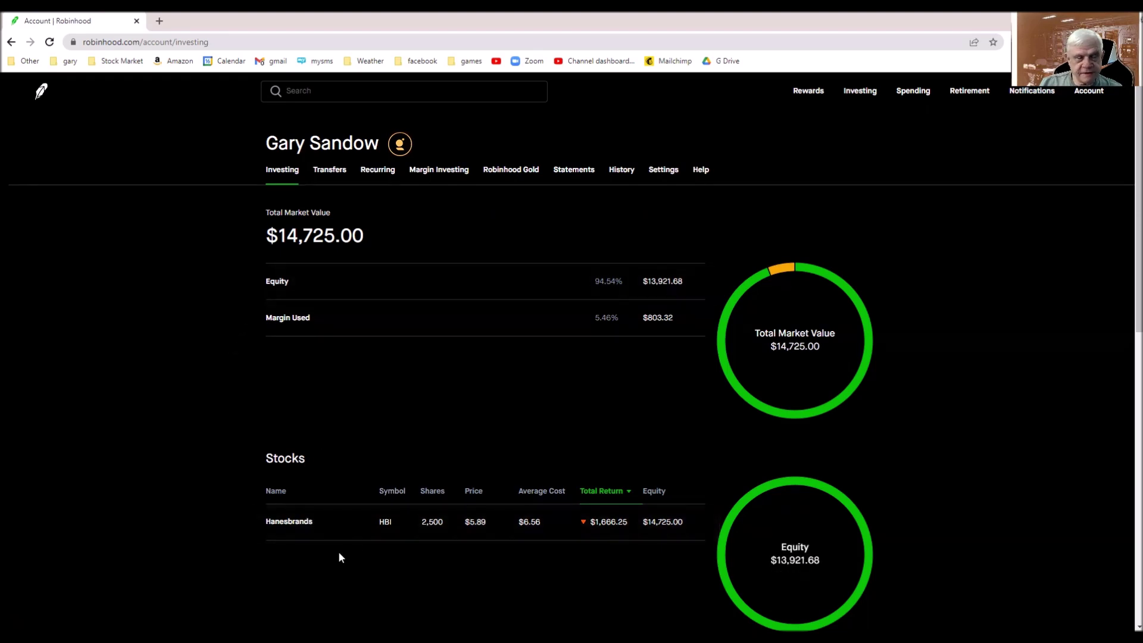
click(381, 523)
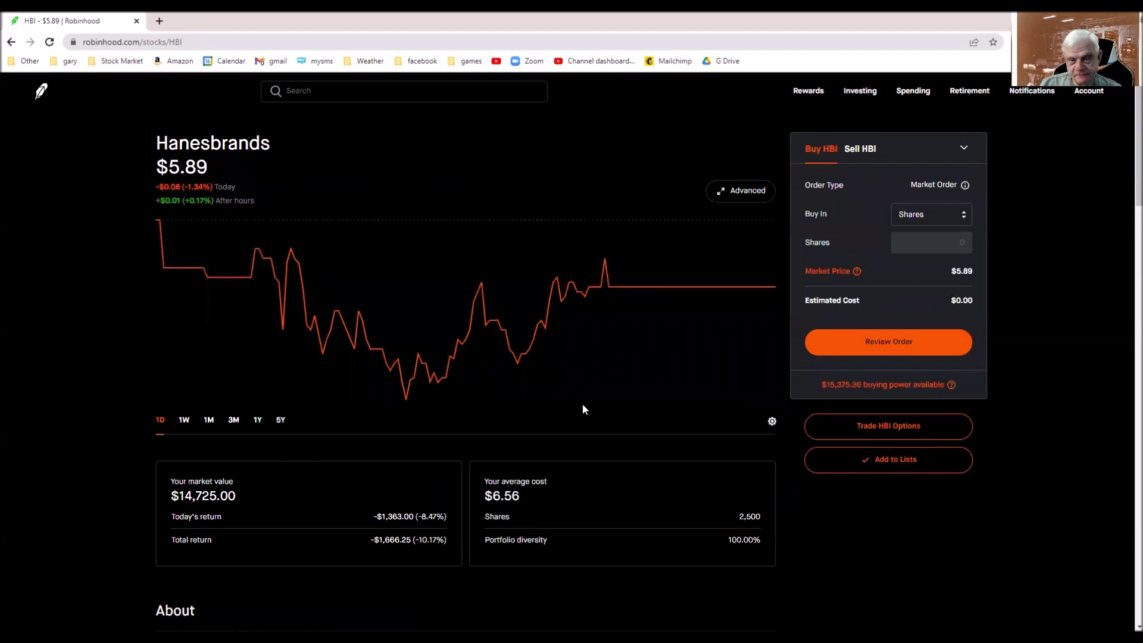
click(812, 427)
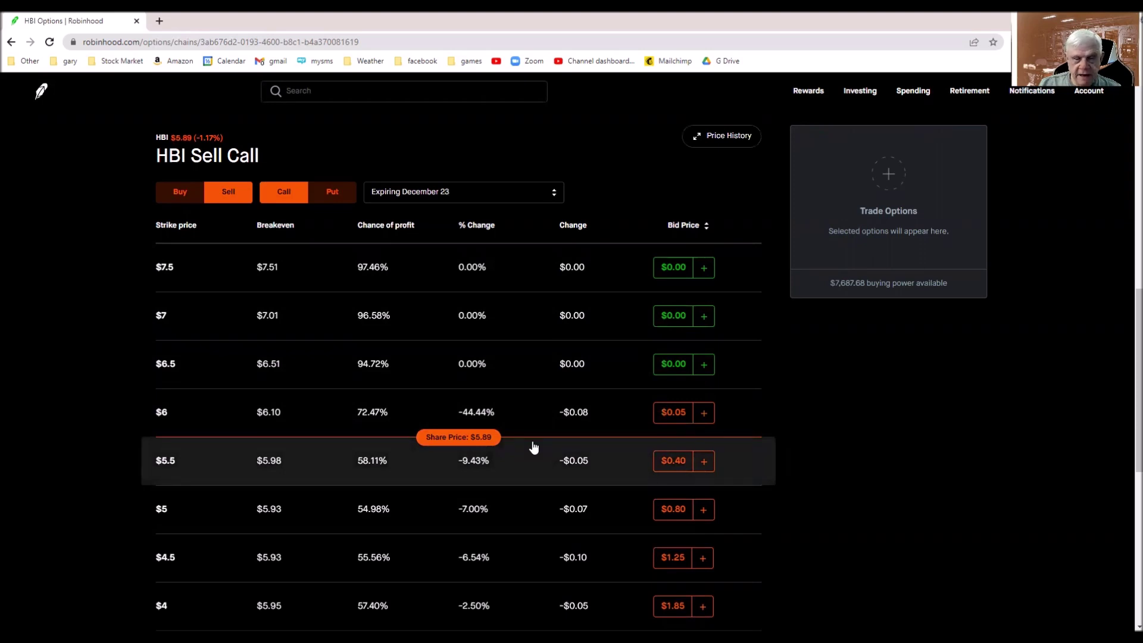
click(703, 462)
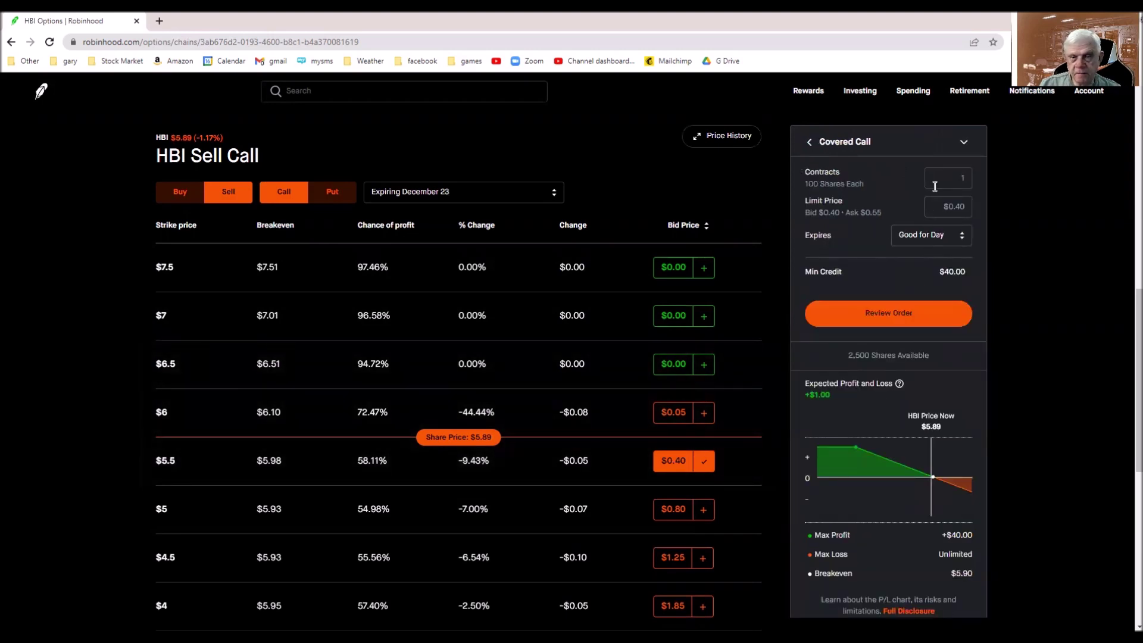
Submit a 13-contract HBI $5.5 covered call at a $0.40 limit, then dismiss the confirmation
click(962, 180)
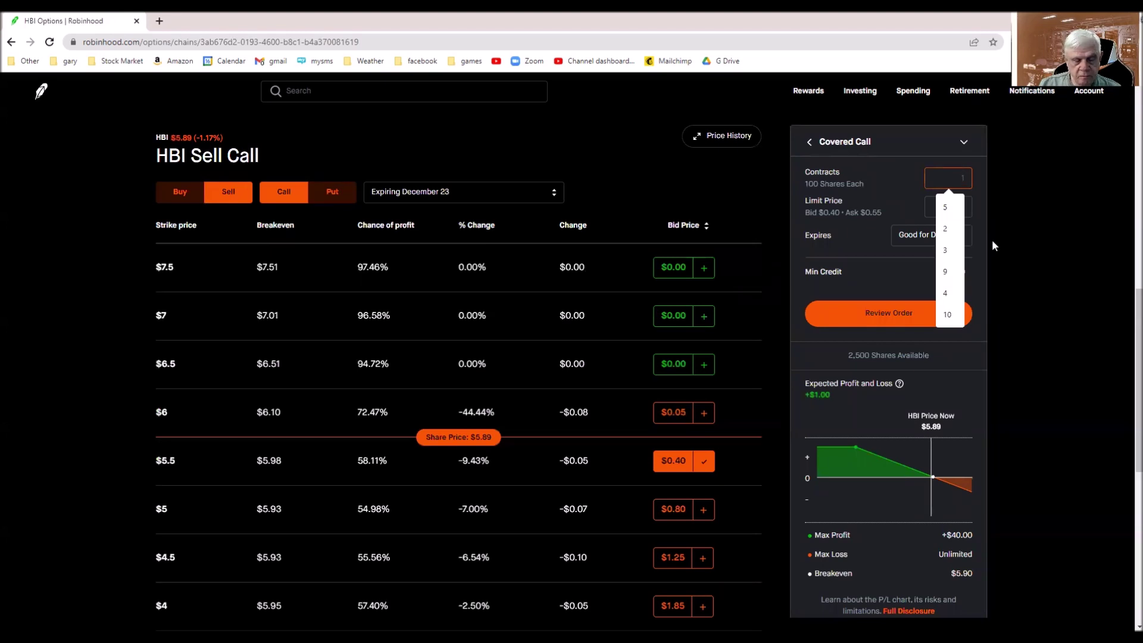
text(13)
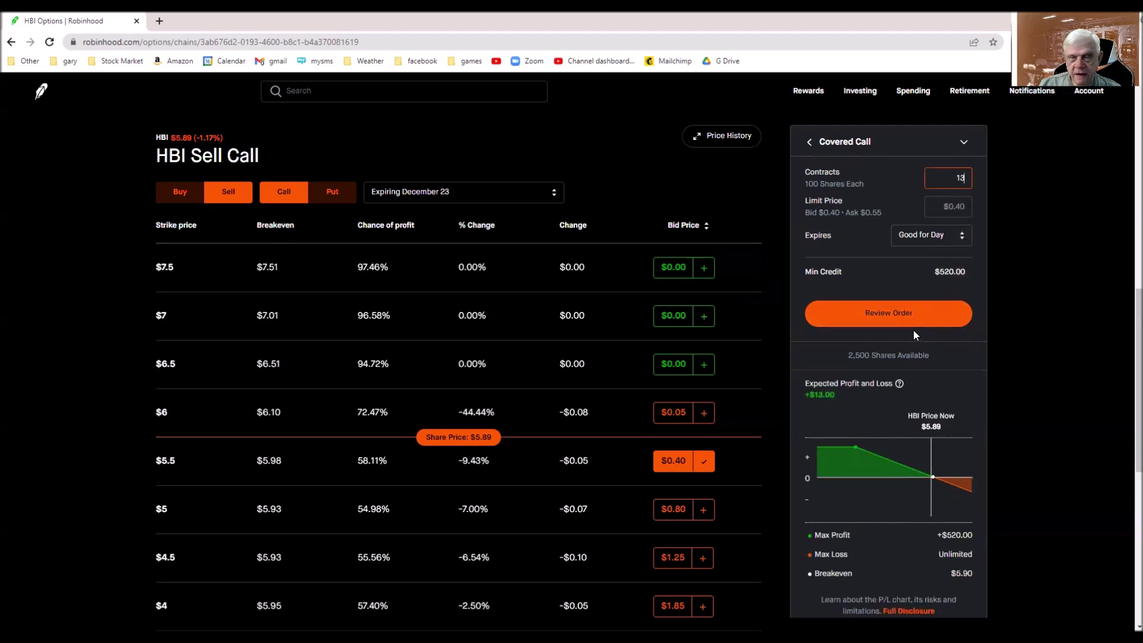
click(885, 311)
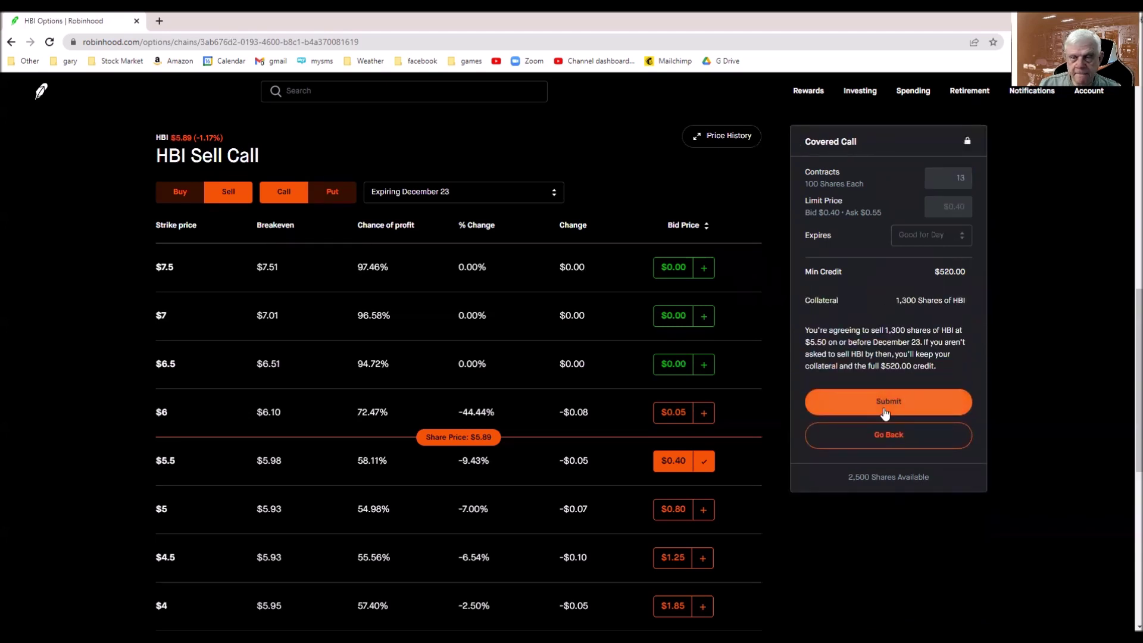
click(885, 403)
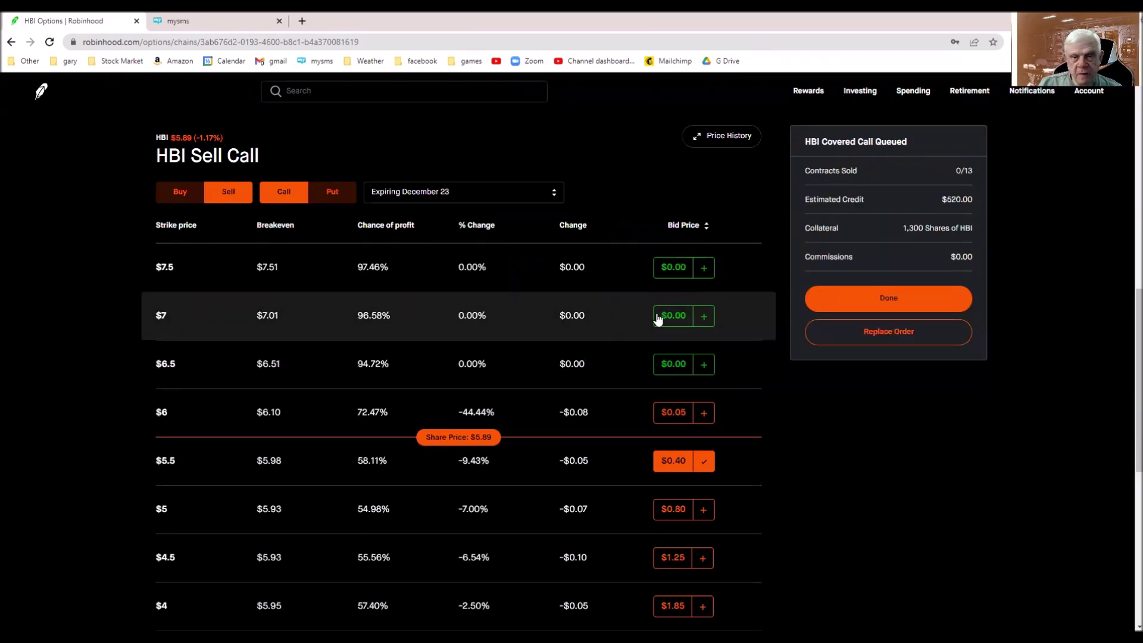
click(857, 306)
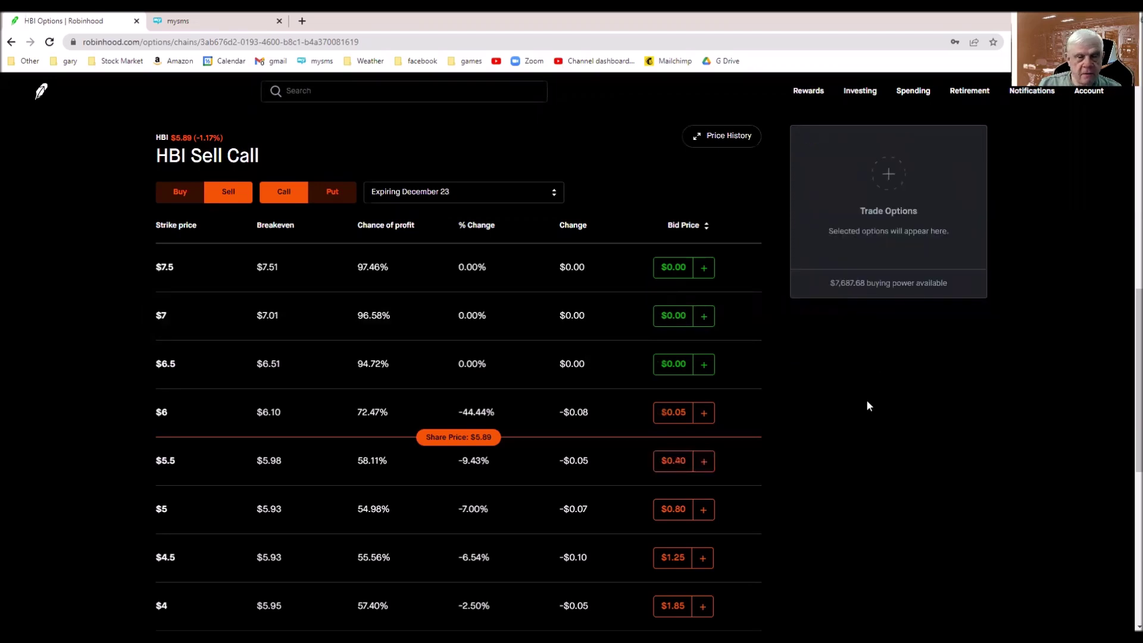
Draft a 12-contract HBI $6 covered call at a $0.05 limit and review it
click(704, 418)
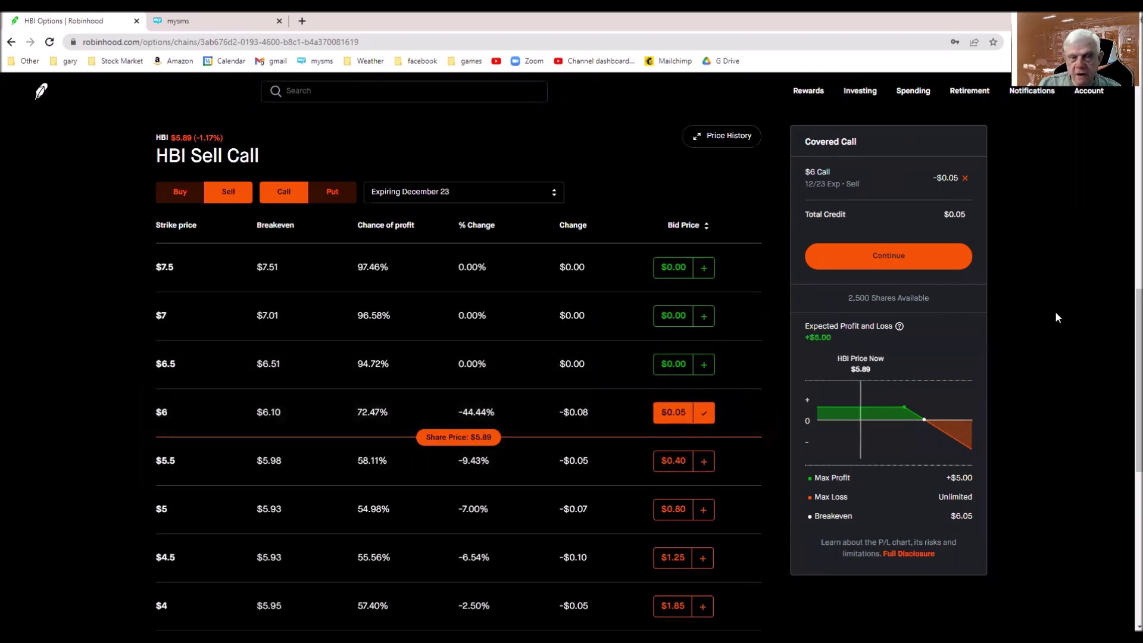
click(897, 255)
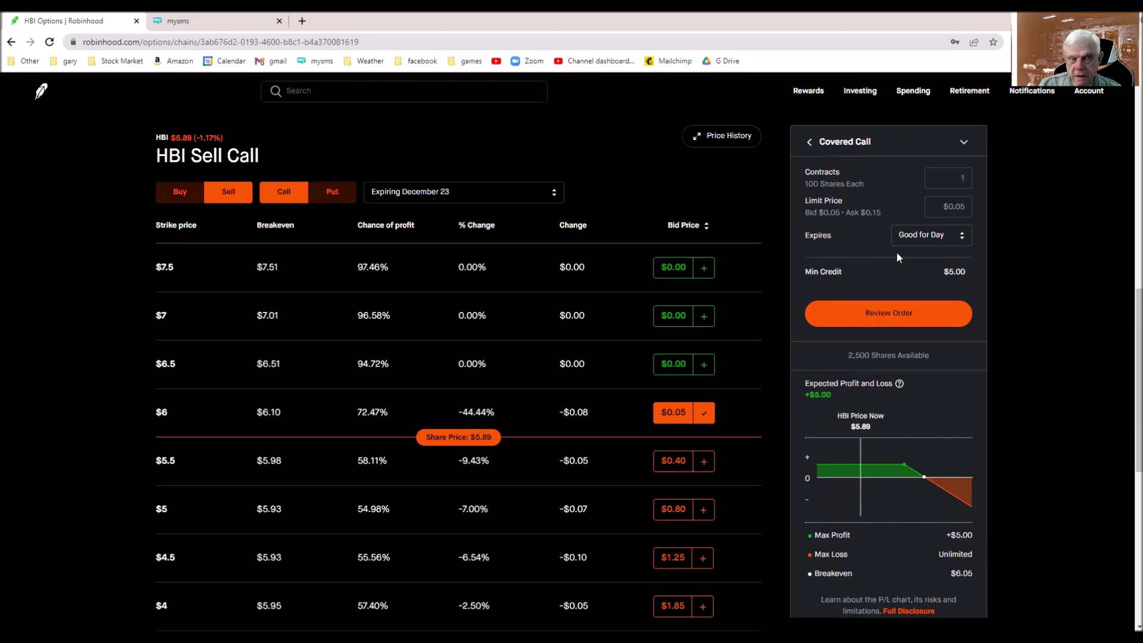
click(960, 176)
key(BackSpace)
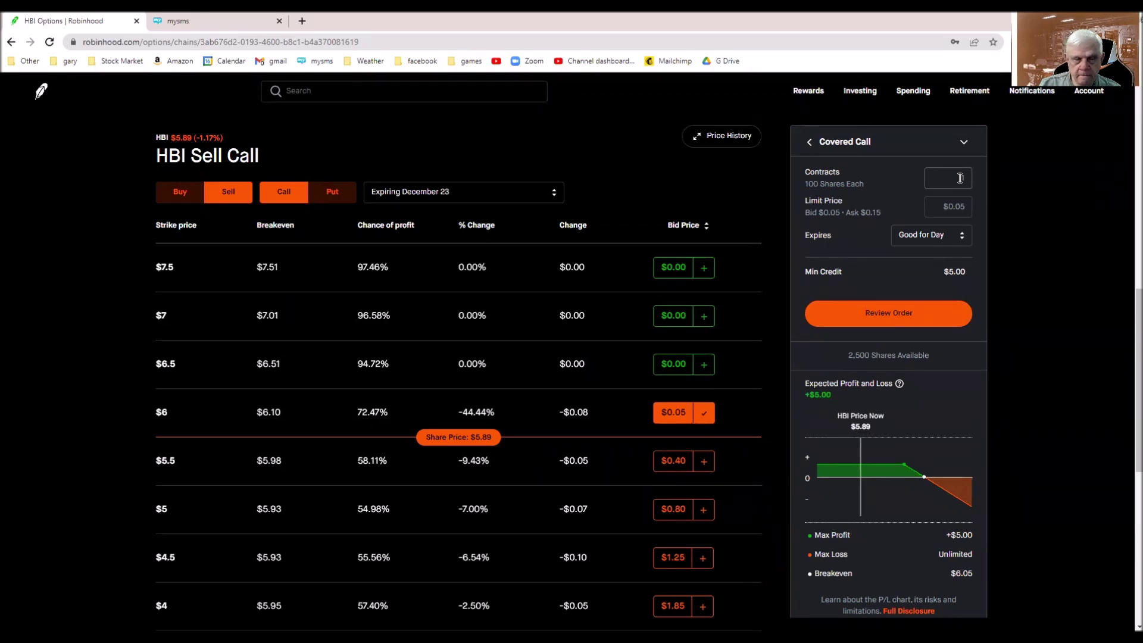
click(960, 178)
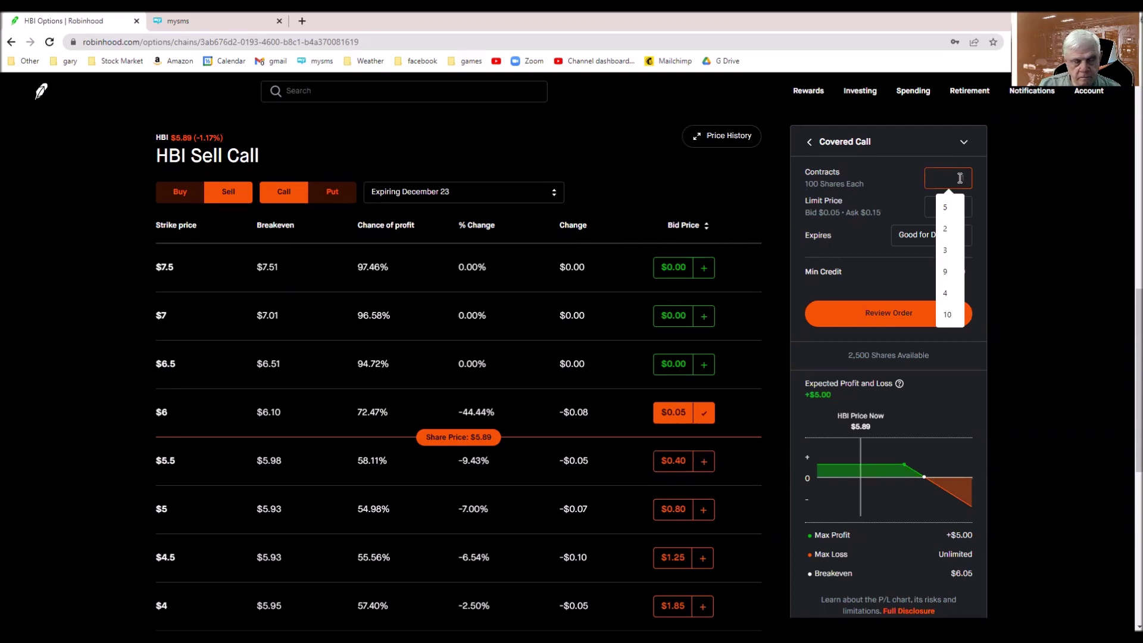
text(12)
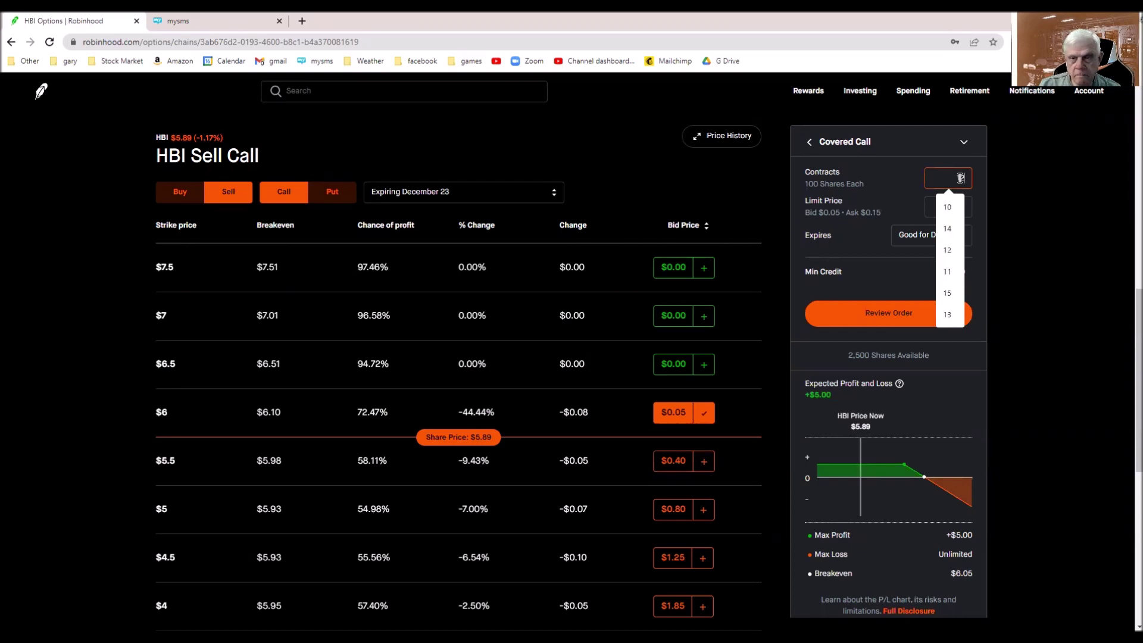
click(896, 318)
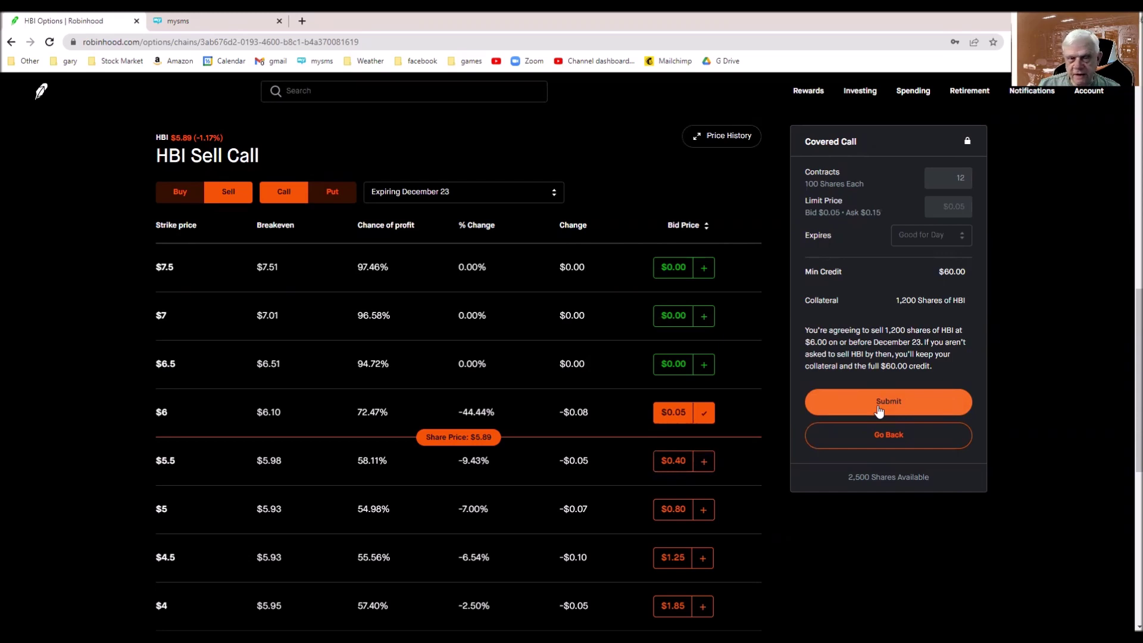
click(888, 435)
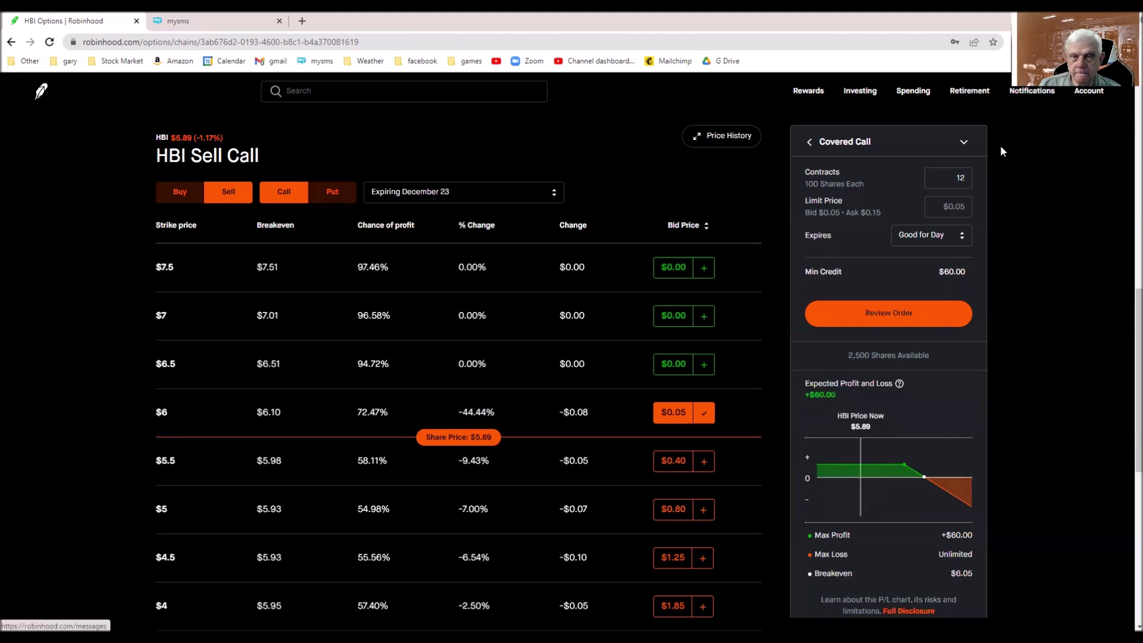
Open the account History and expand the pending 13-contract HBI $5.5 call order
click(1089, 90)
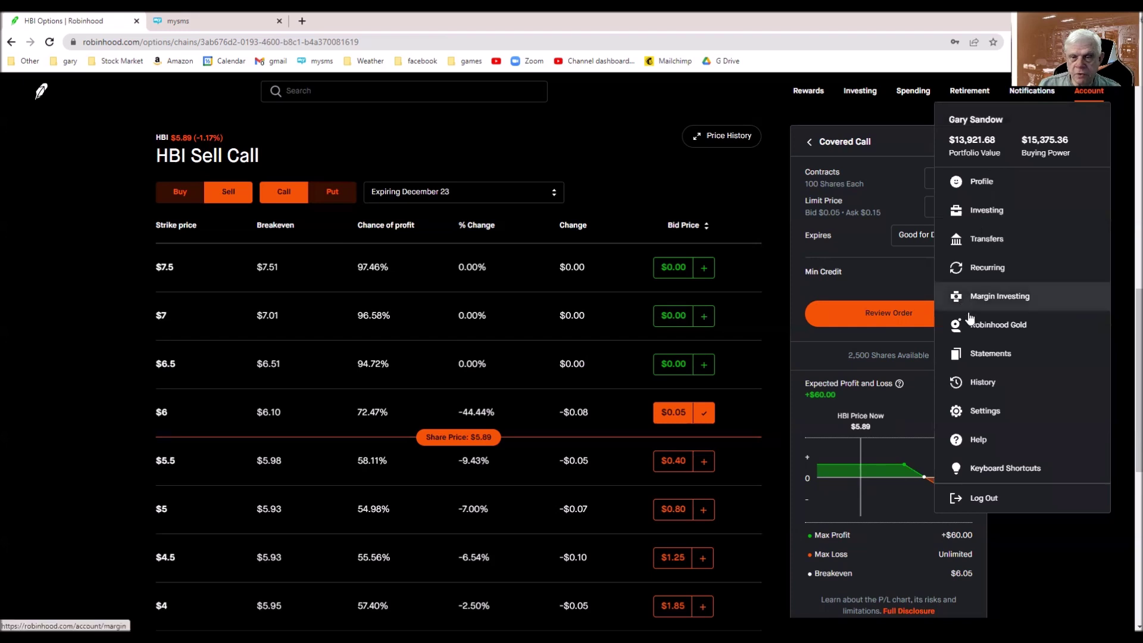
click(983, 388)
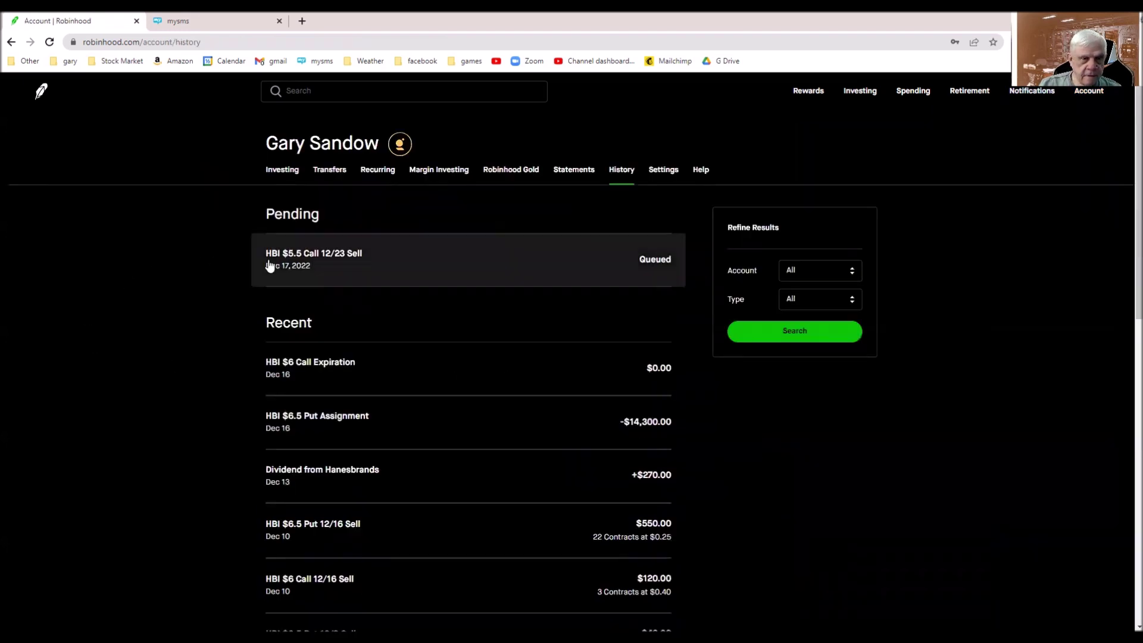
click(365, 262)
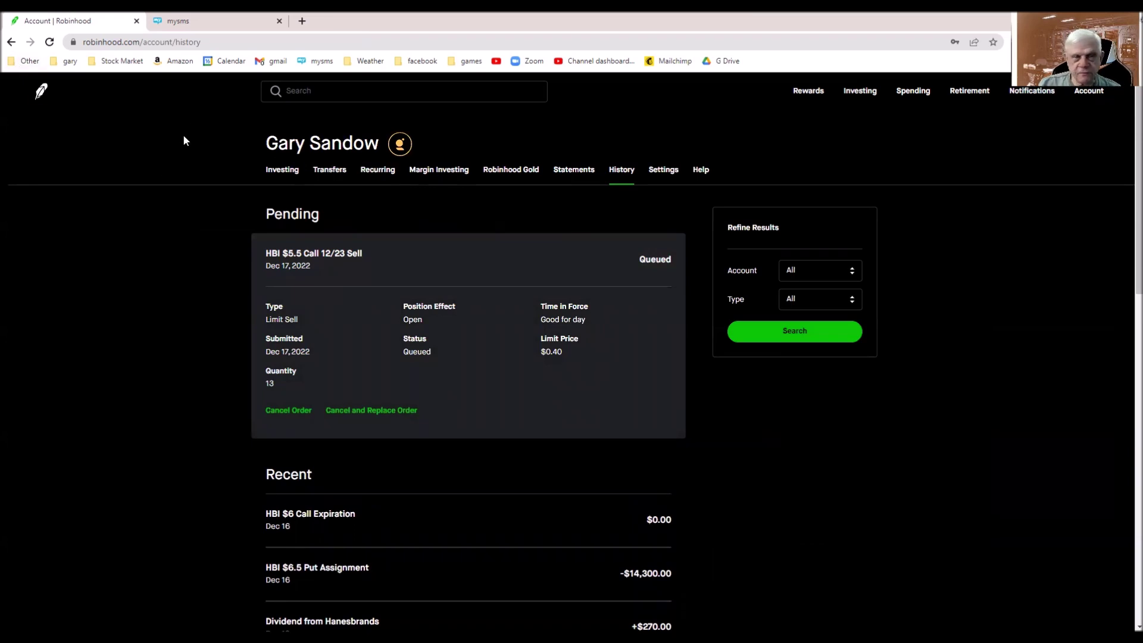
Return to the Hanesbrands page and open its options chain set to selling calls
click(280, 171)
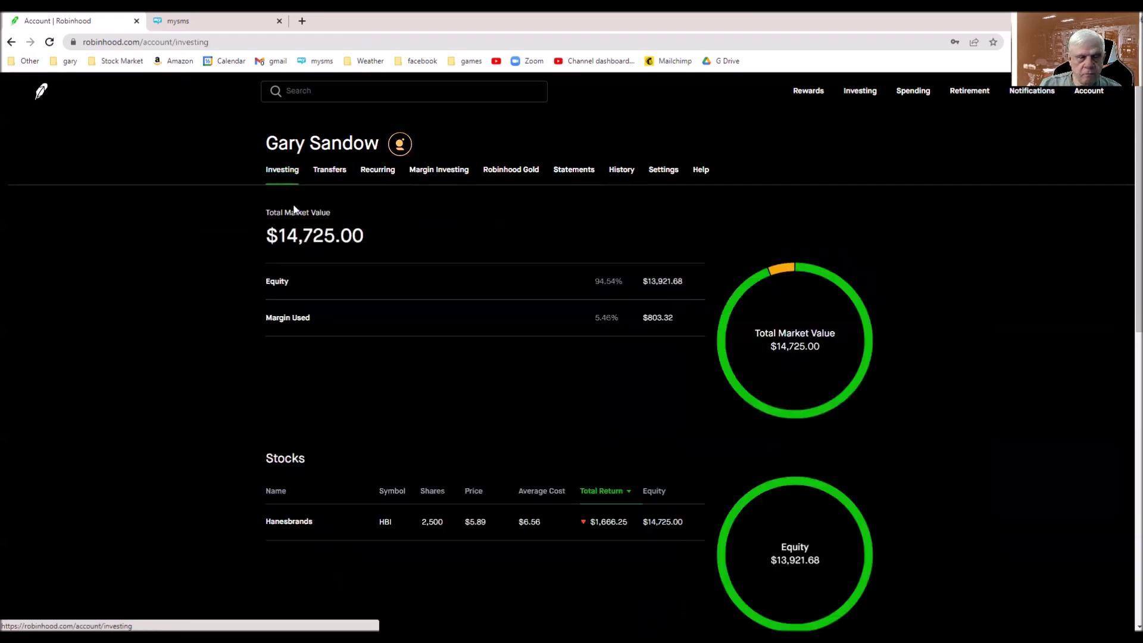
click(385, 527)
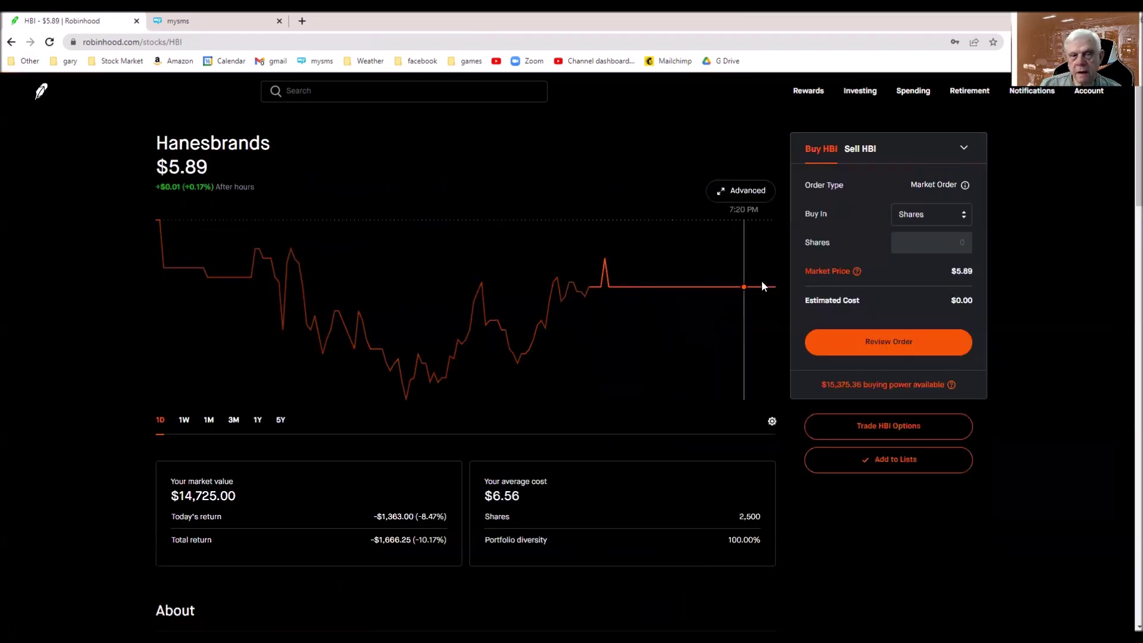
click(882, 433)
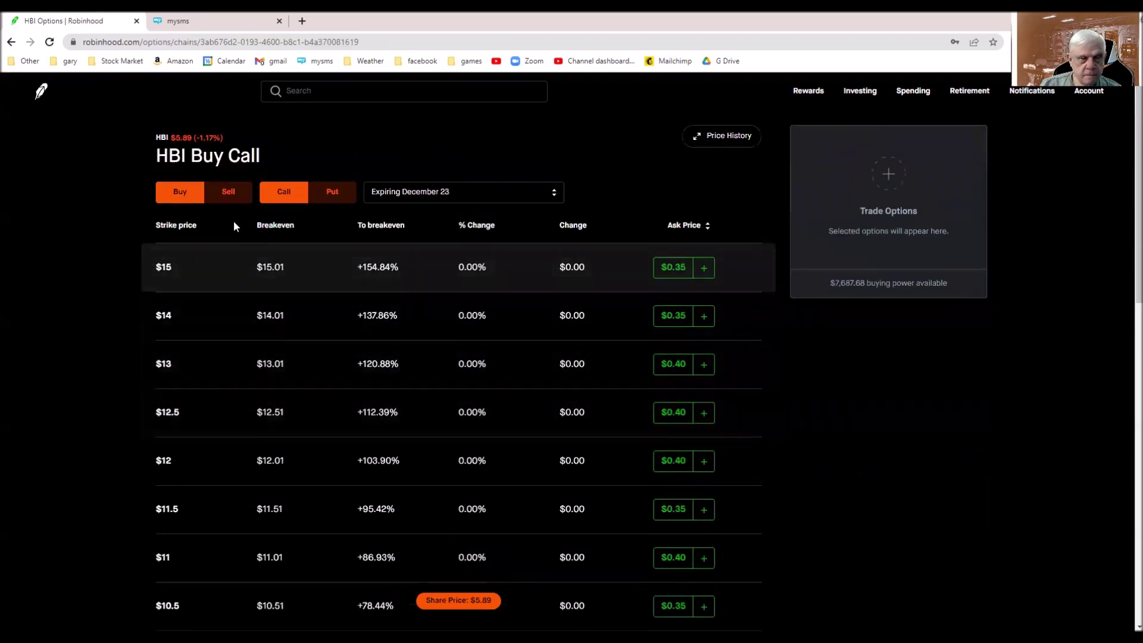
click(231, 192)
scroll(381, 290, down, 10)
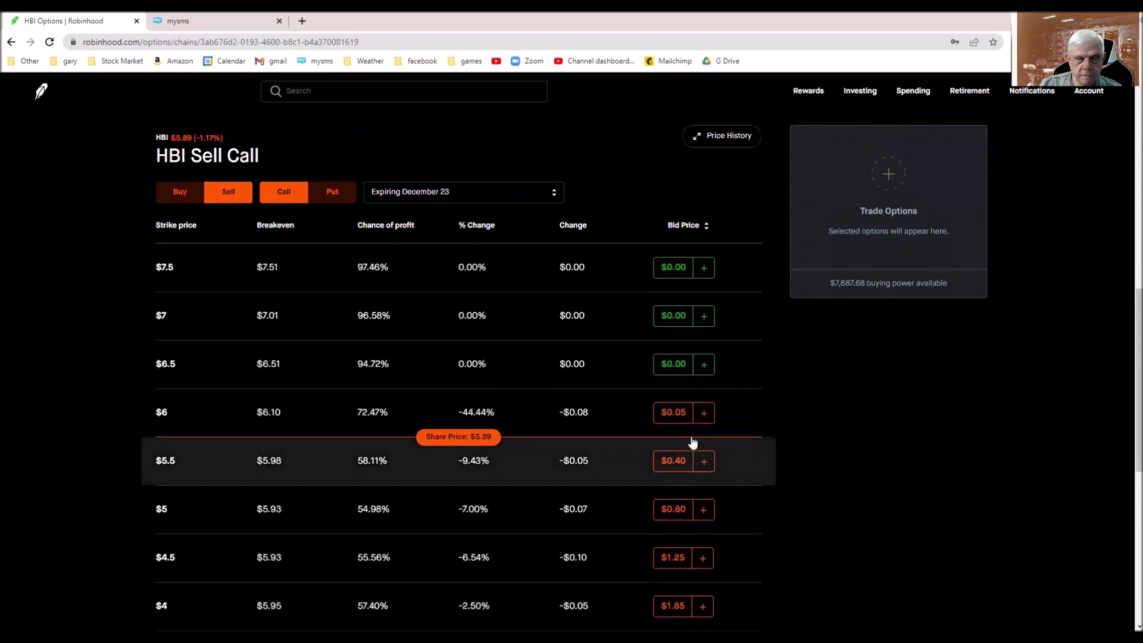
Set up 12 contracts of the December 23 HBI $6 call and review the order
click(704, 412)
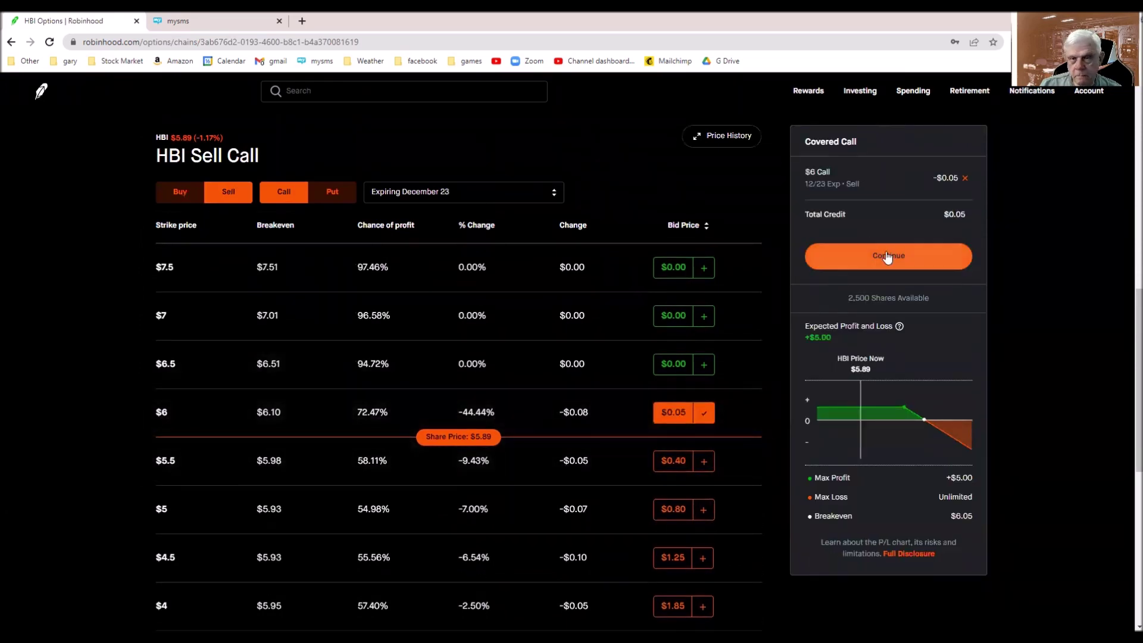
click(891, 255)
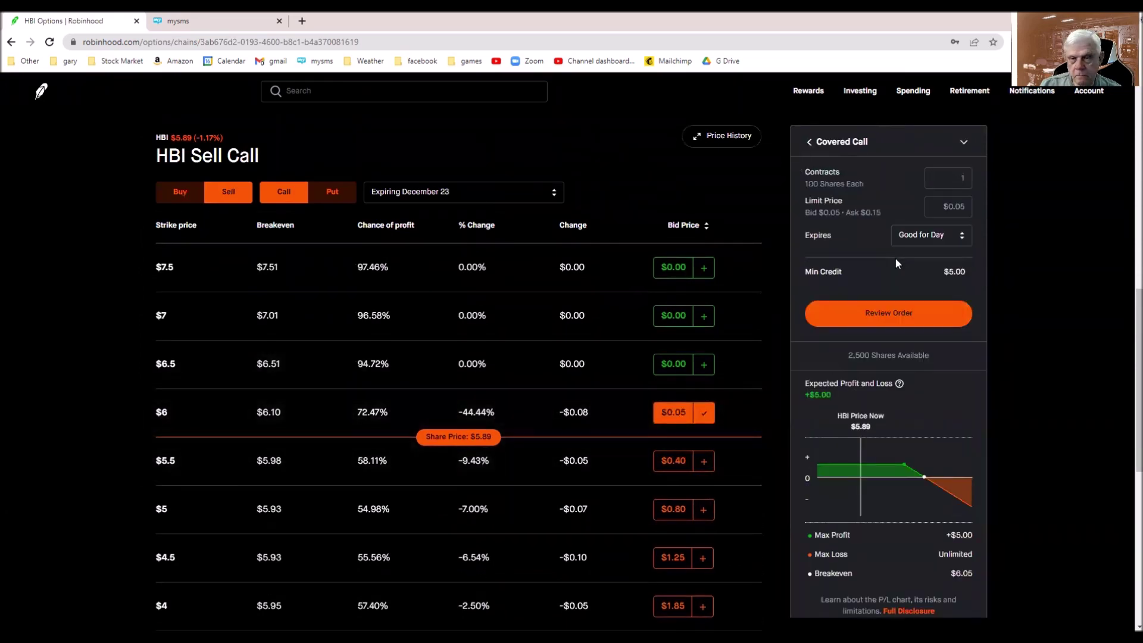
click(959, 178)
text(12)
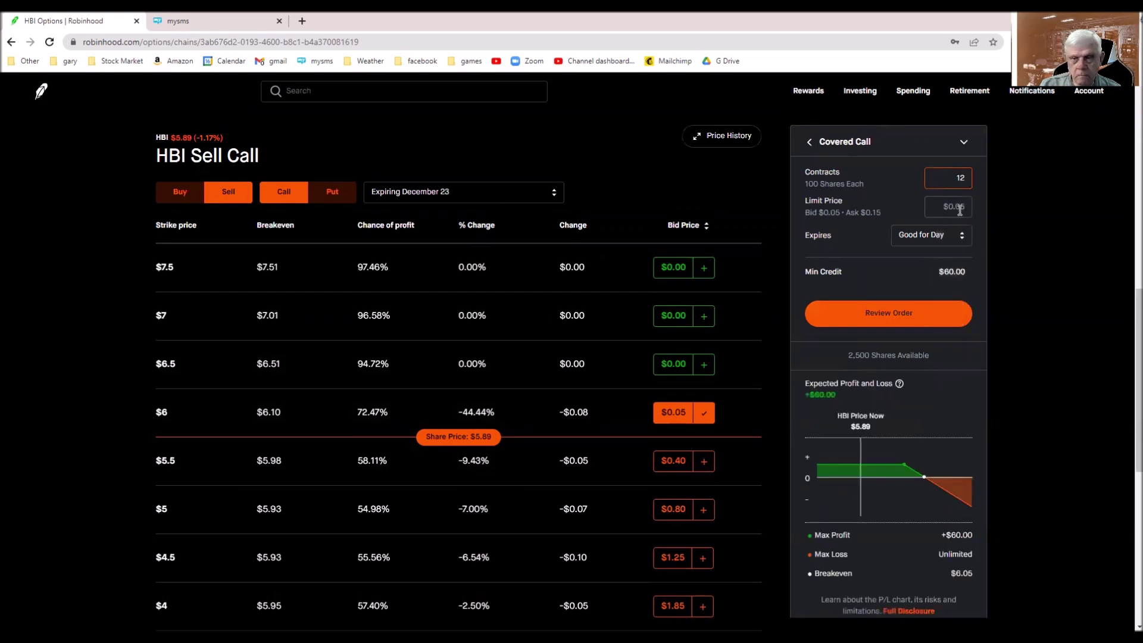
click(958, 208)
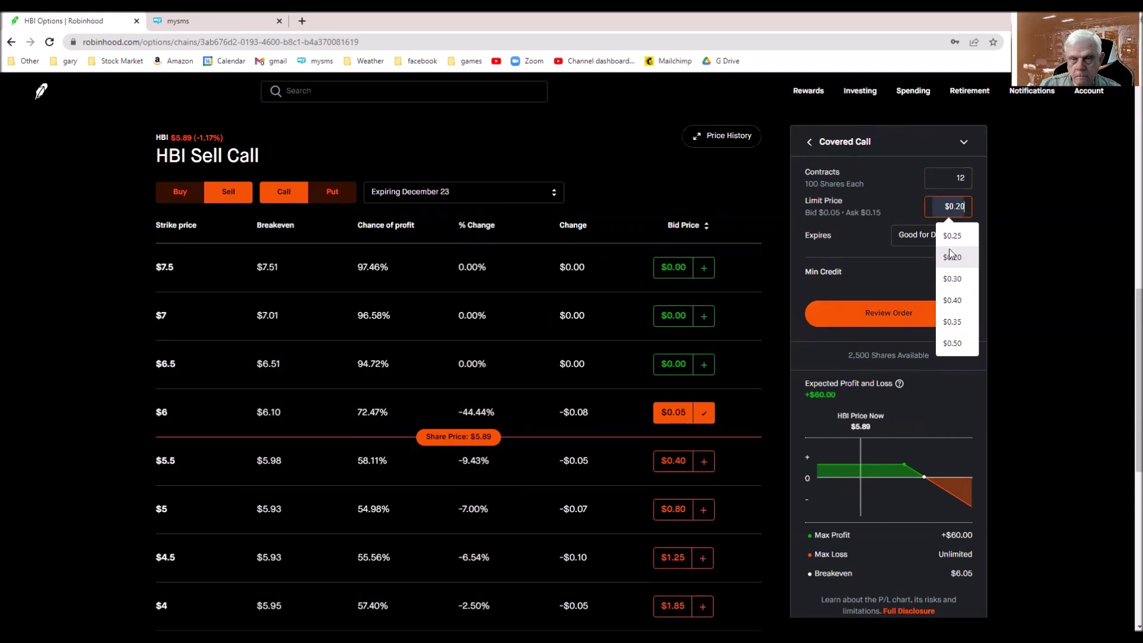
click(888, 311)
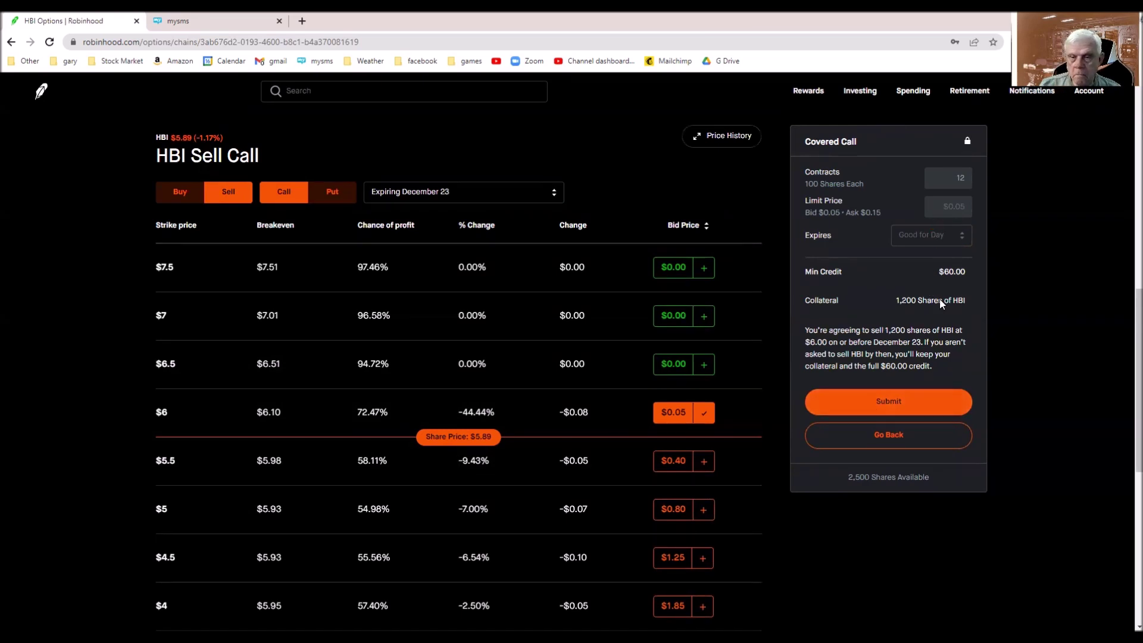
Change the HBI $6 covered call limit price to $0.20
click(897, 435)
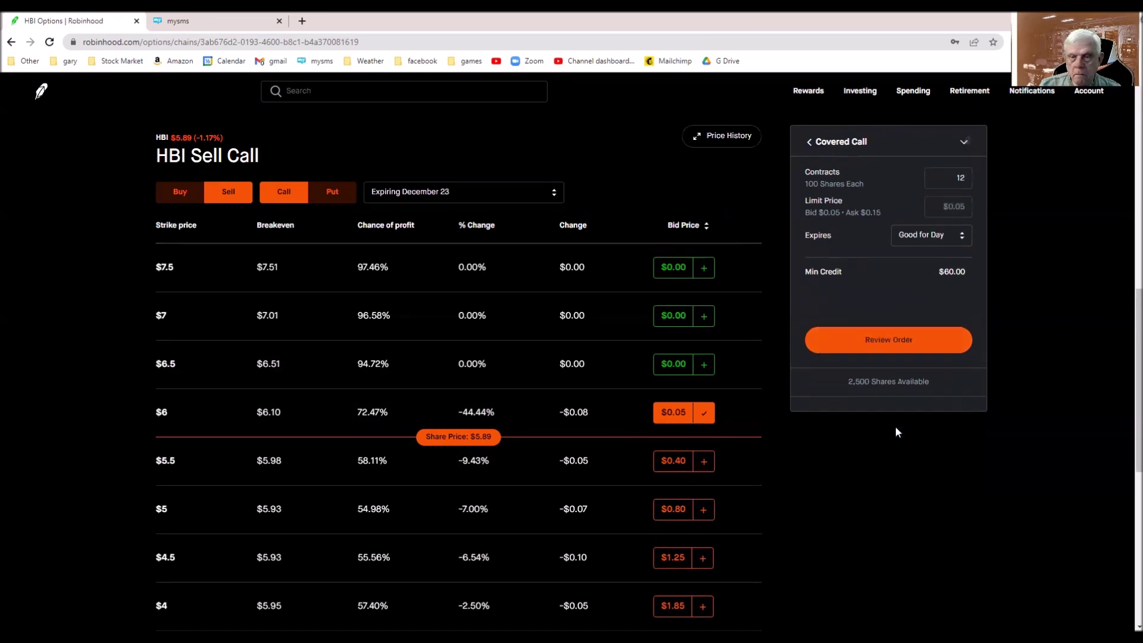
click(958, 206)
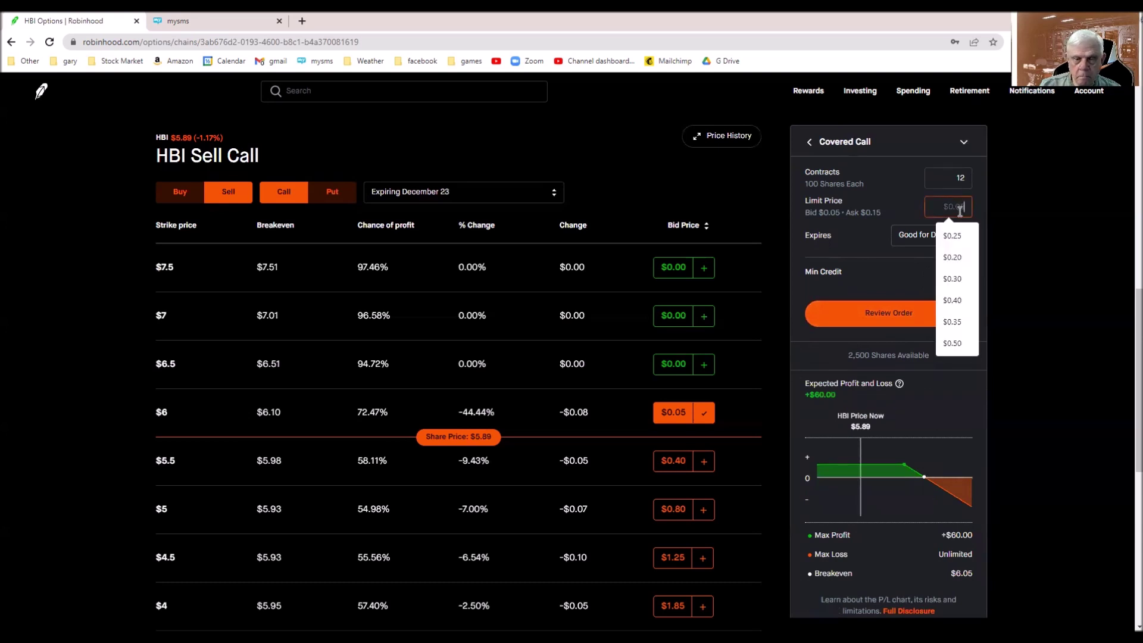
text(1)
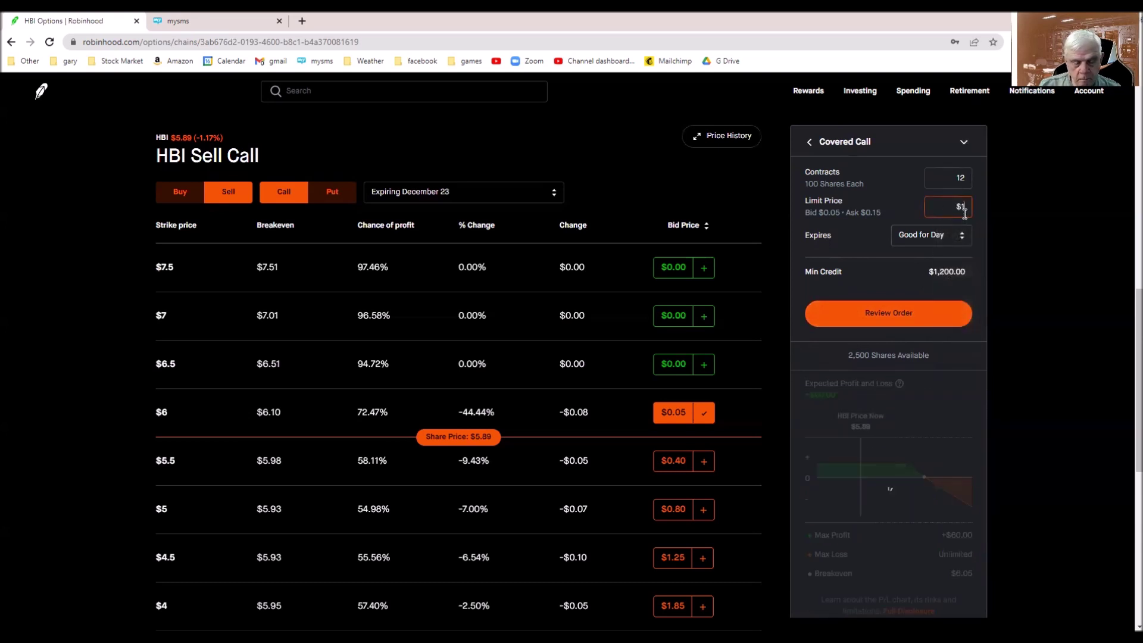
key(BackSpace)
text(1.5)
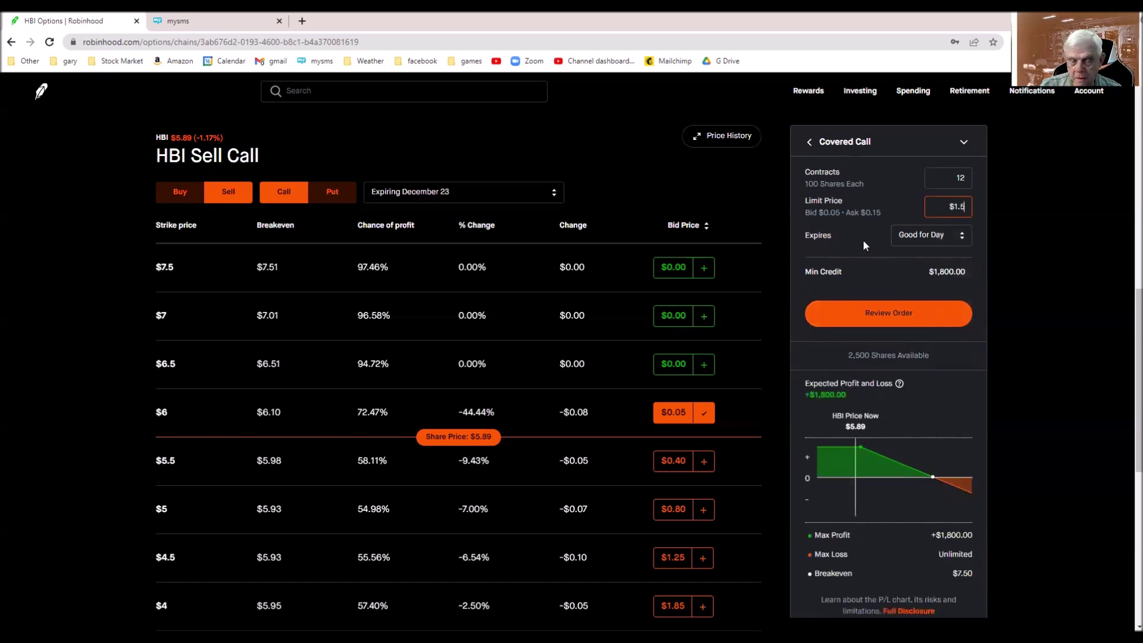
key(BackSpace)
key(BackSpace)
key(BackSpace)
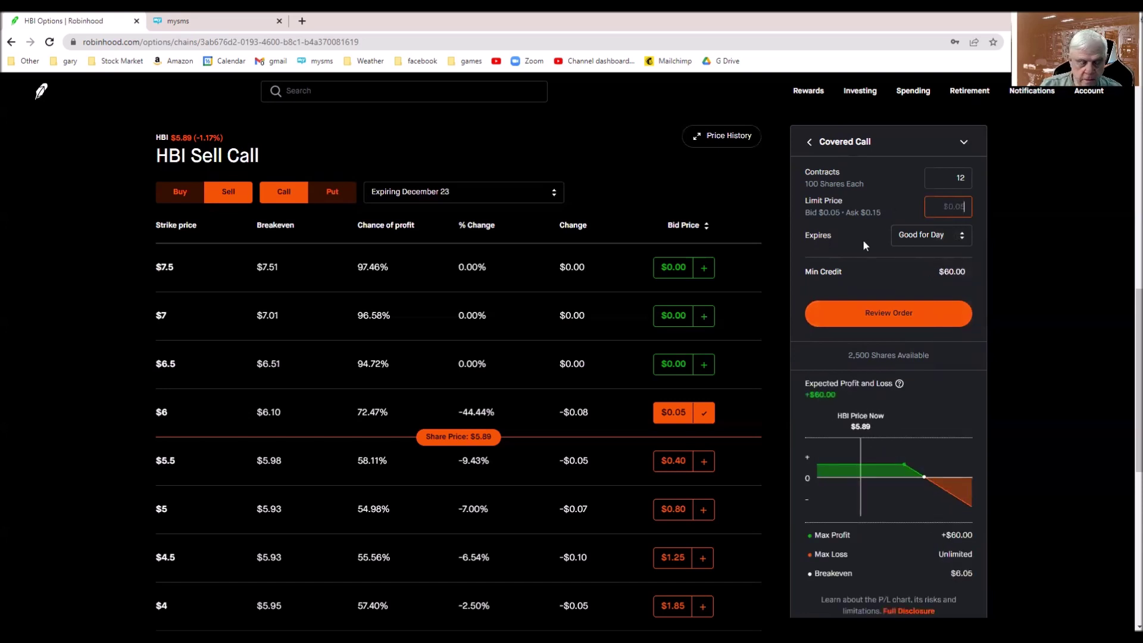
text(0.)
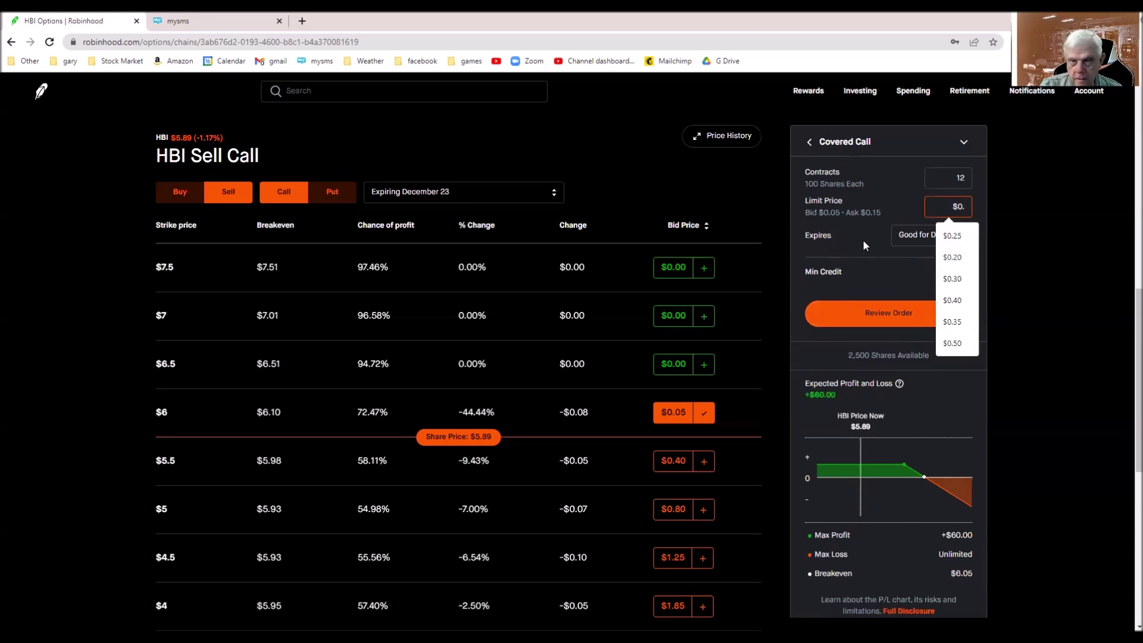
text(20)
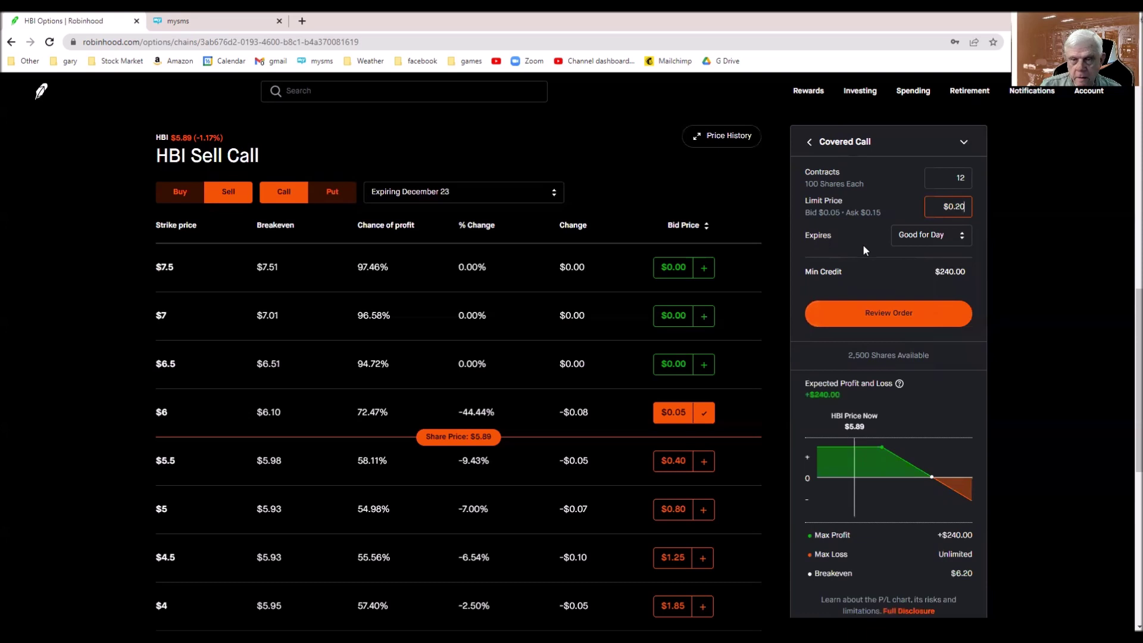
Submit the 12-contract $6 covered call for a $240.00 credit and dismiss the confirmation
click(885, 315)
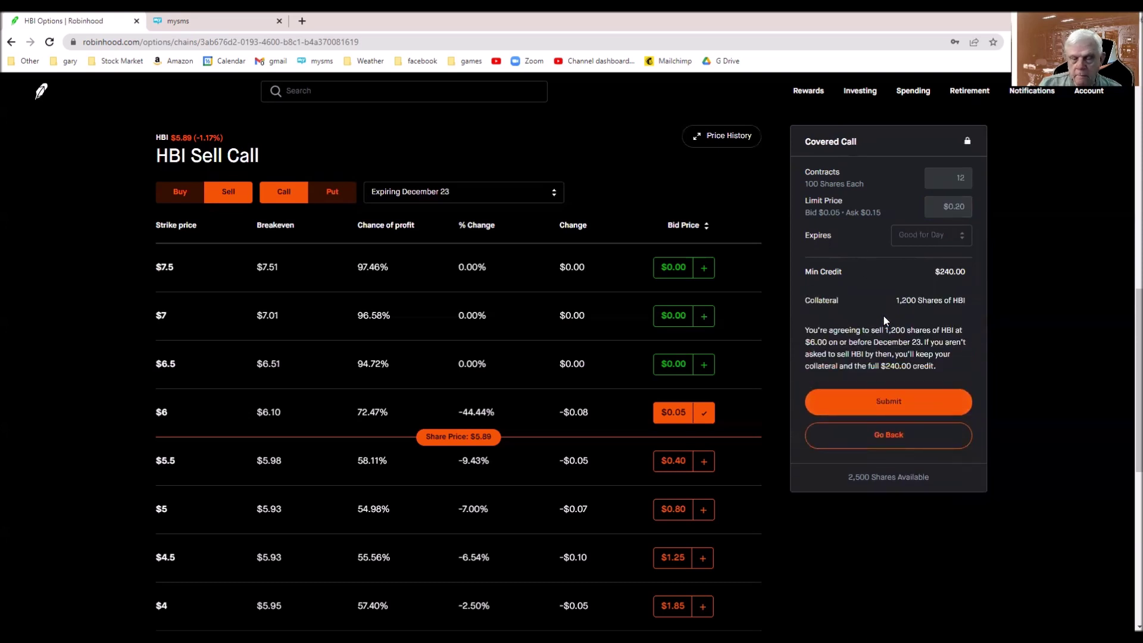
click(880, 407)
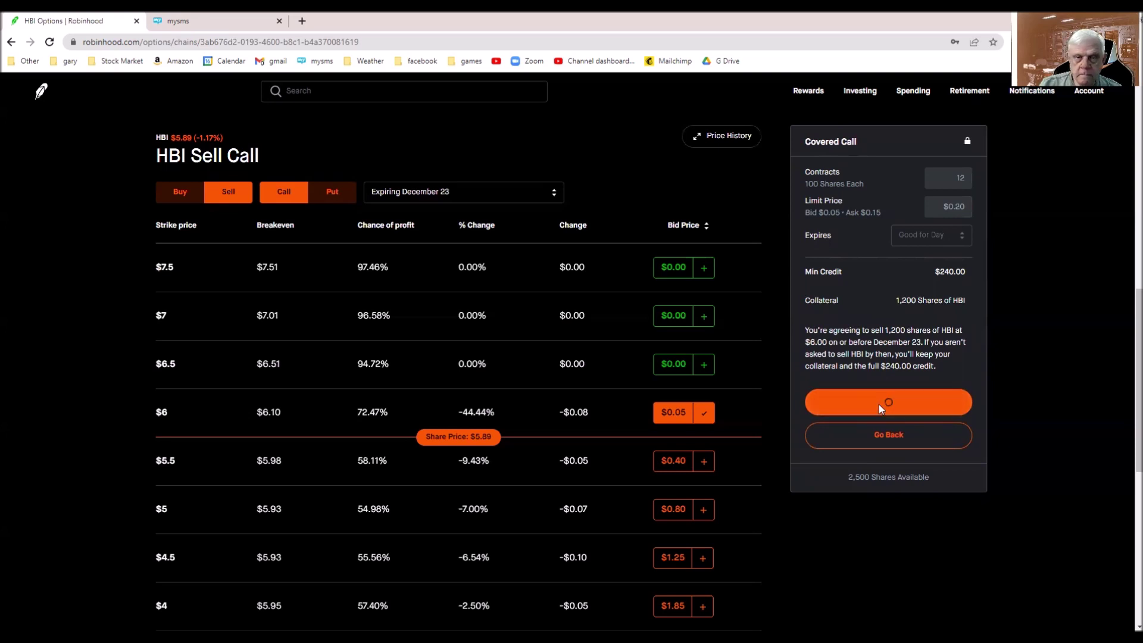
click(862, 300)
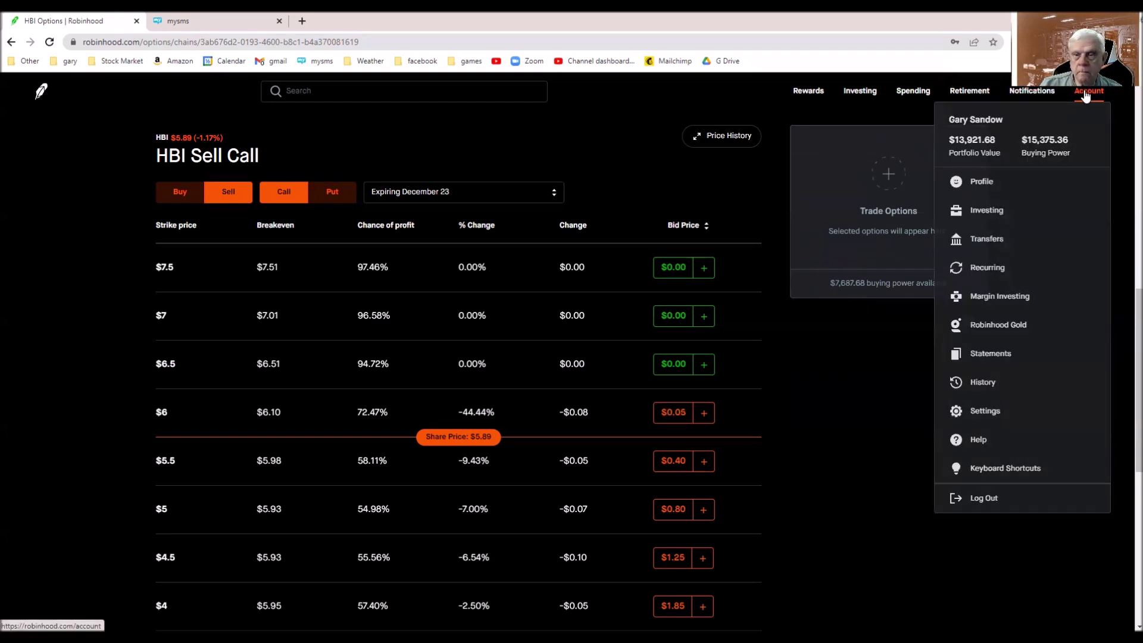
click(1089, 91)
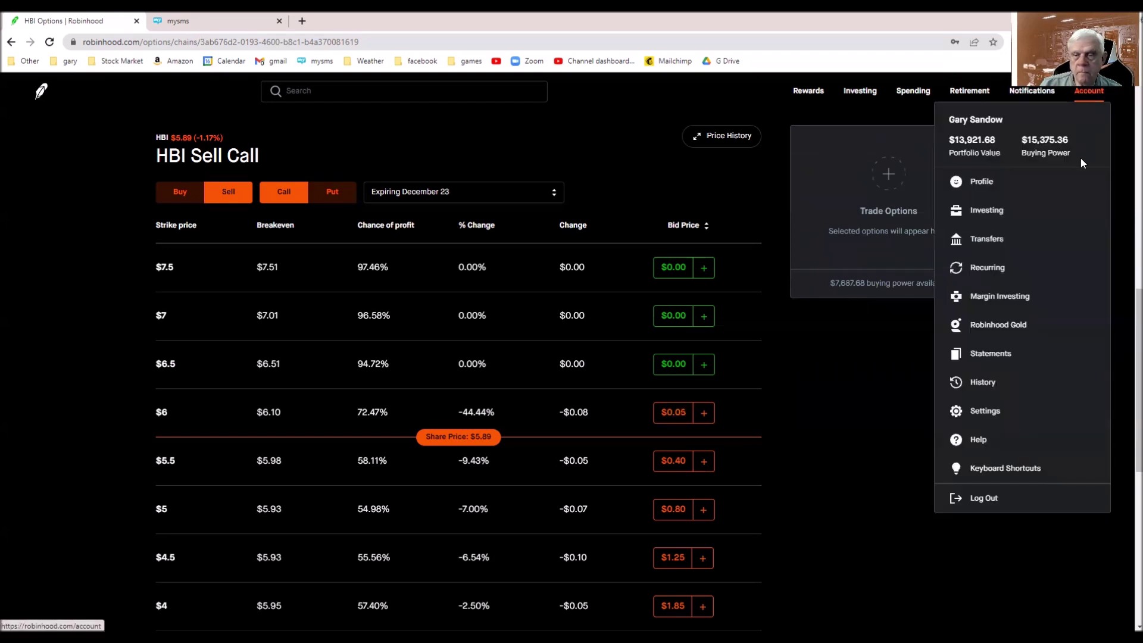
Open the account History and reload it to list both pending HBI $6 and $5.5 sells
click(973, 384)
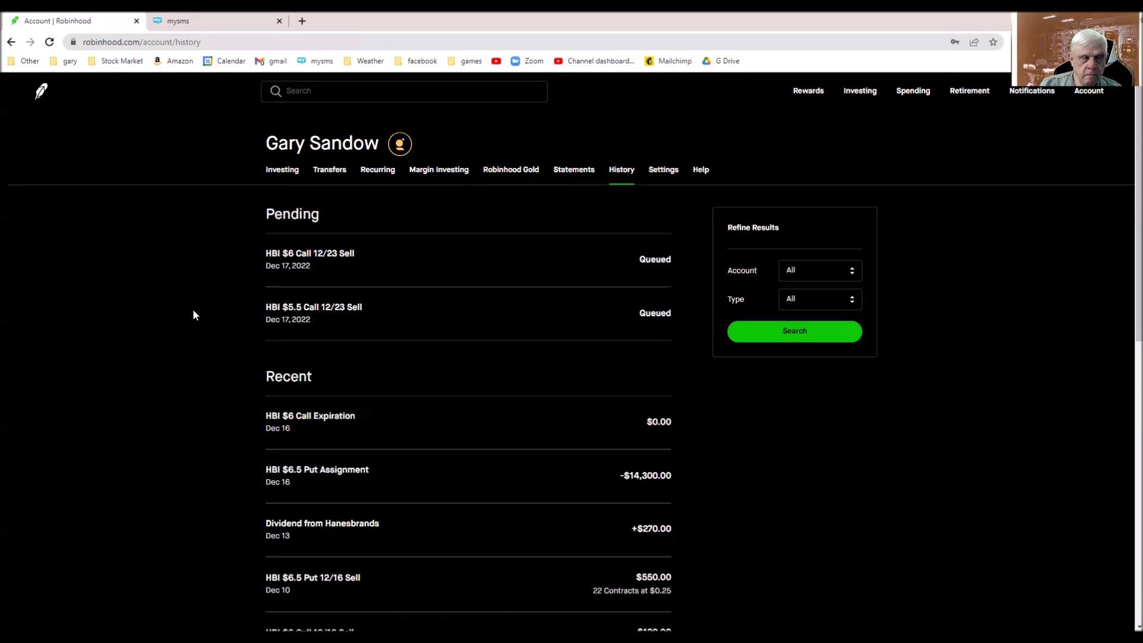
click(50, 42)
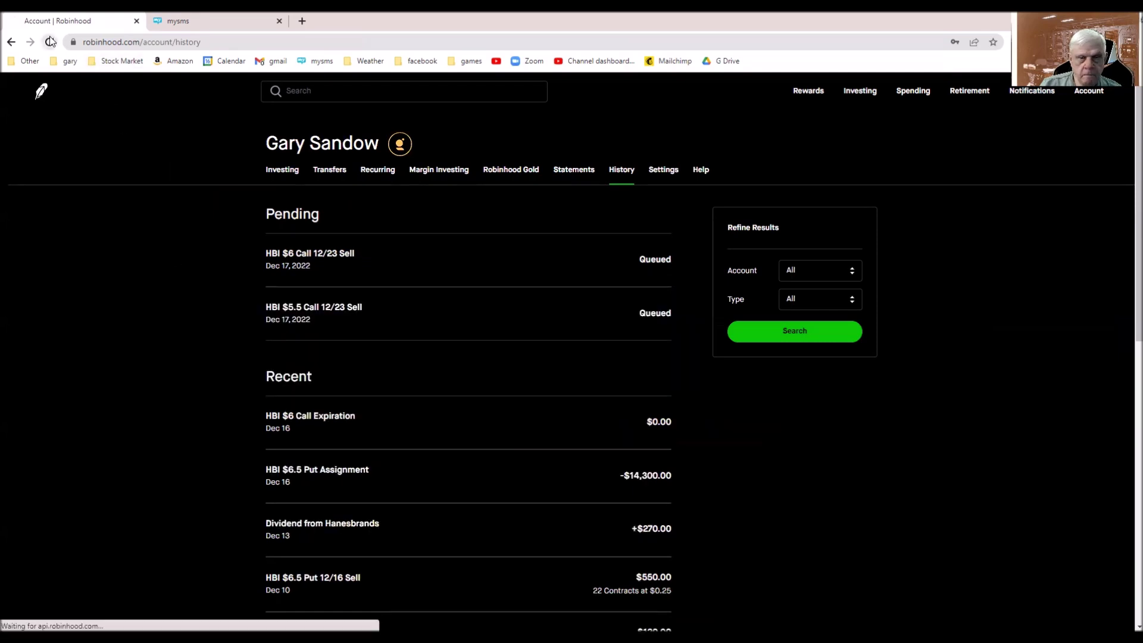